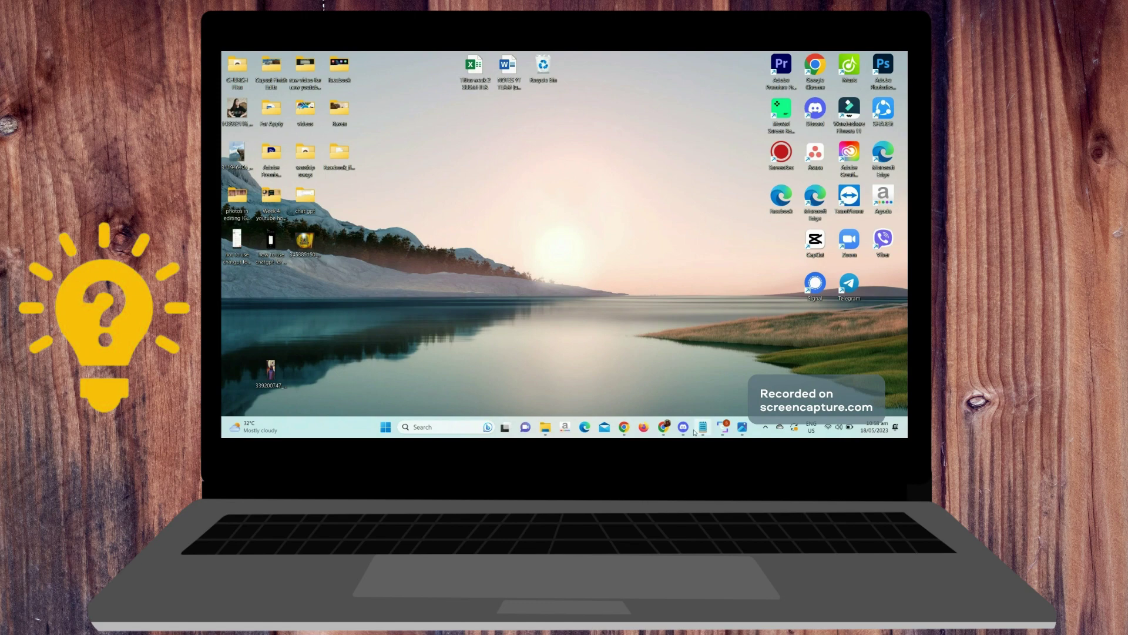
Open the new ChatGPT chat in the browser and send "Set up an interface: ChatGPT for chat moderation", copied from the Notepad notes.
{"action": "left_click", "coordinate": [663, 427]}
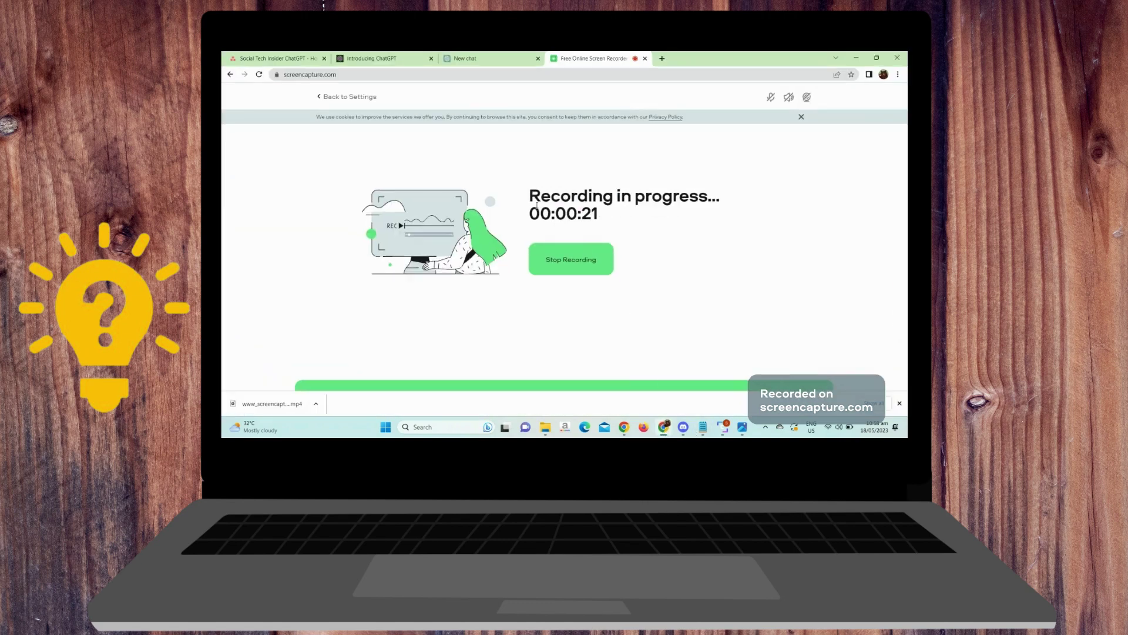
{"action": "left_click", "coordinate": [462, 59]}
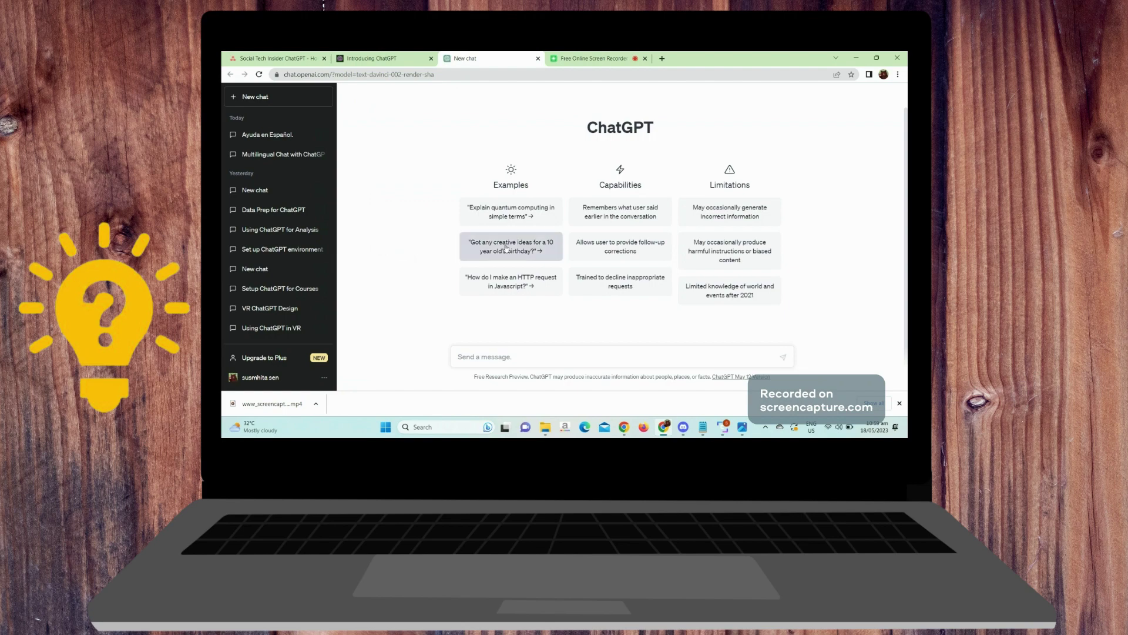
{"action": "left_click", "coordinate": [702, 428]}
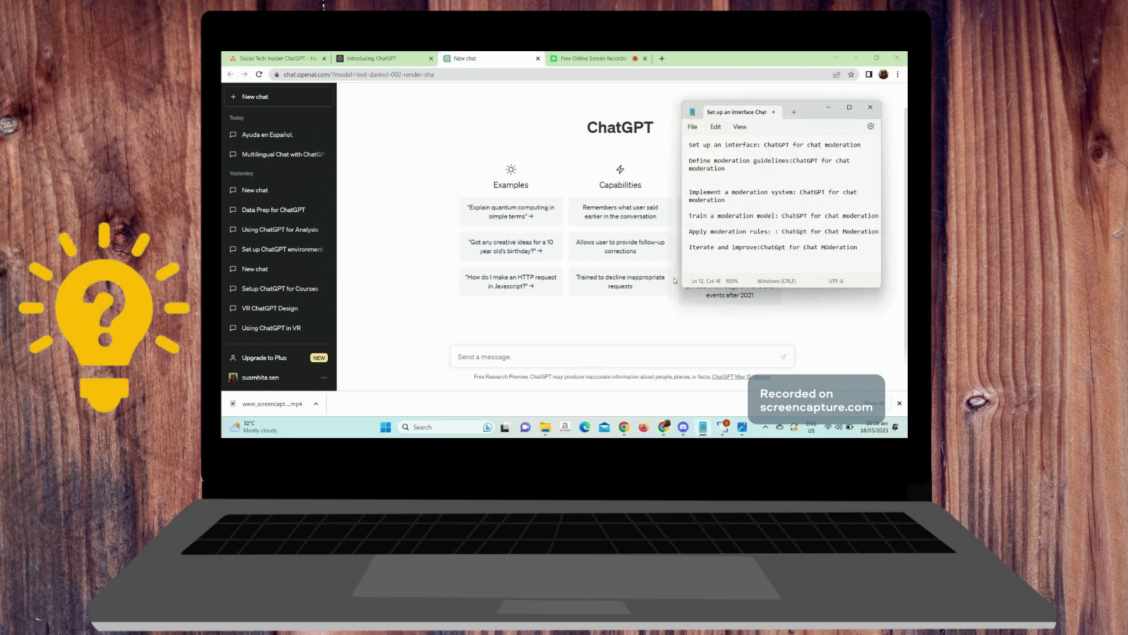
{"action": "left_click_drag", "start_coordinate": [862, 144], "coordinate": [654, 141]}
{"action": "key", "text": "ctrl+c"}
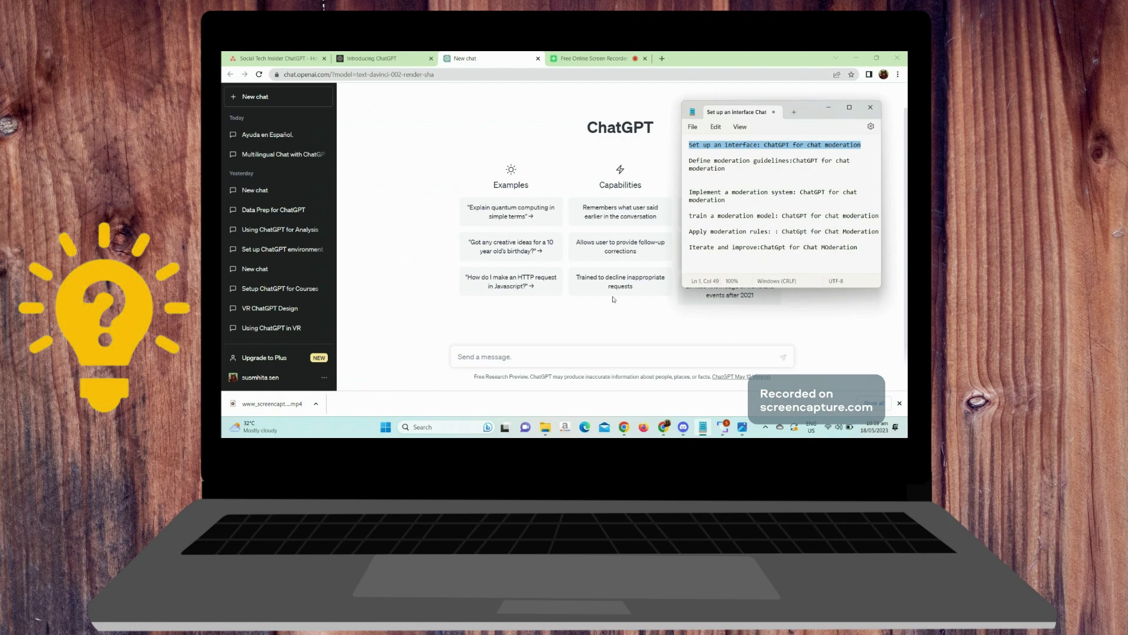
{"action": "left_click", "coordinate": [526, 360]}
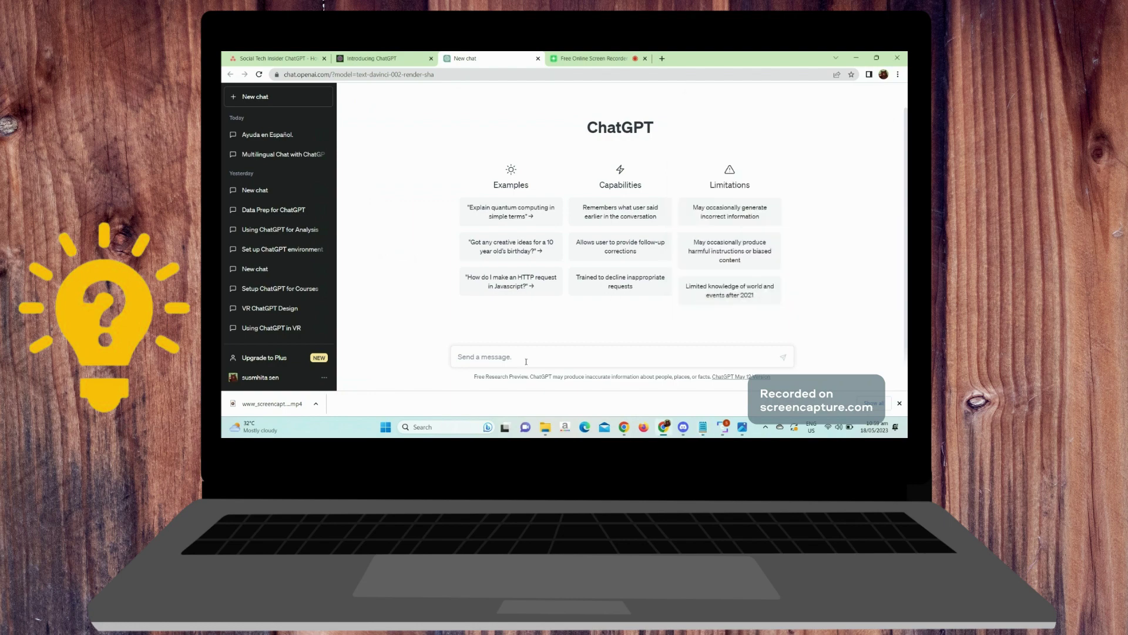
{"action": "key", "text": "ctrl+v"}
{"action": "key", "text": "Return"}
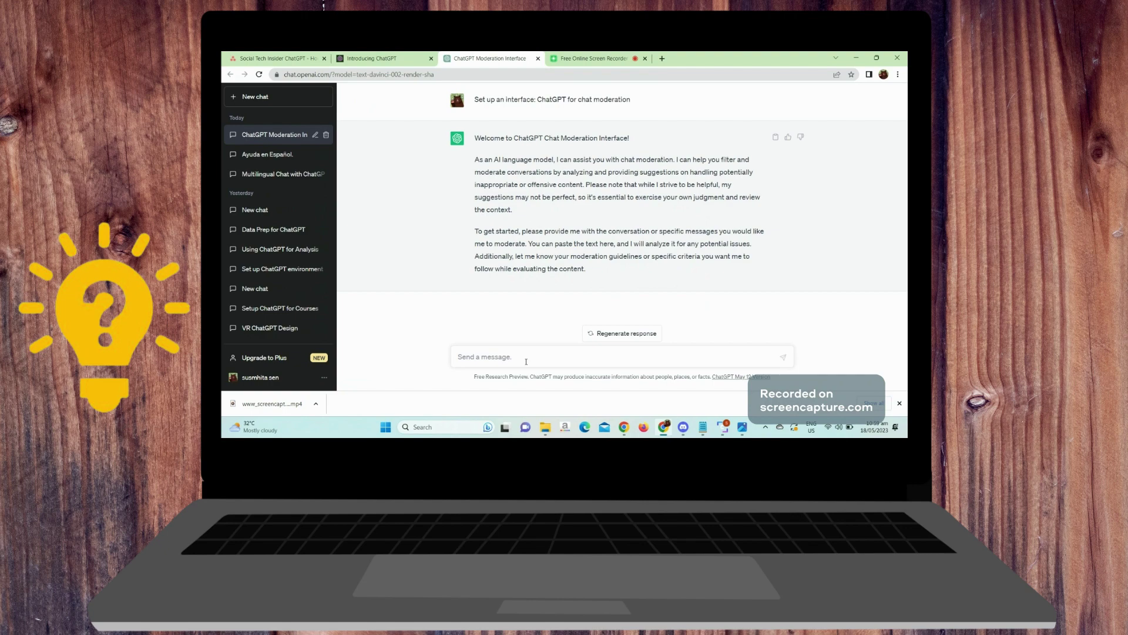
Copy "Define moderation guidelines:ChatGPT for chat moderation" from the Notepad notes and send it as the next ChatGPT prompt.
{"action": "left_click", "coordinate": [708, 432]}
{"action": "triple_click", "coordinate": [686, 168]}
{"action": "key", "text": "ctrl+c"}
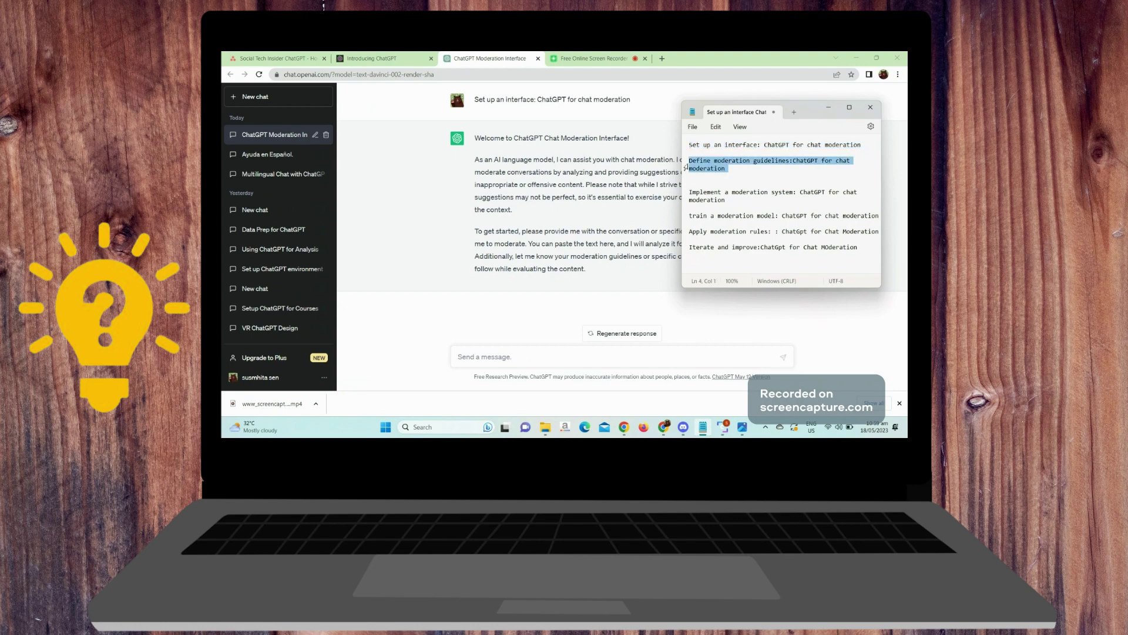
{"action": "left_click", "coordinate": [605, 211]}
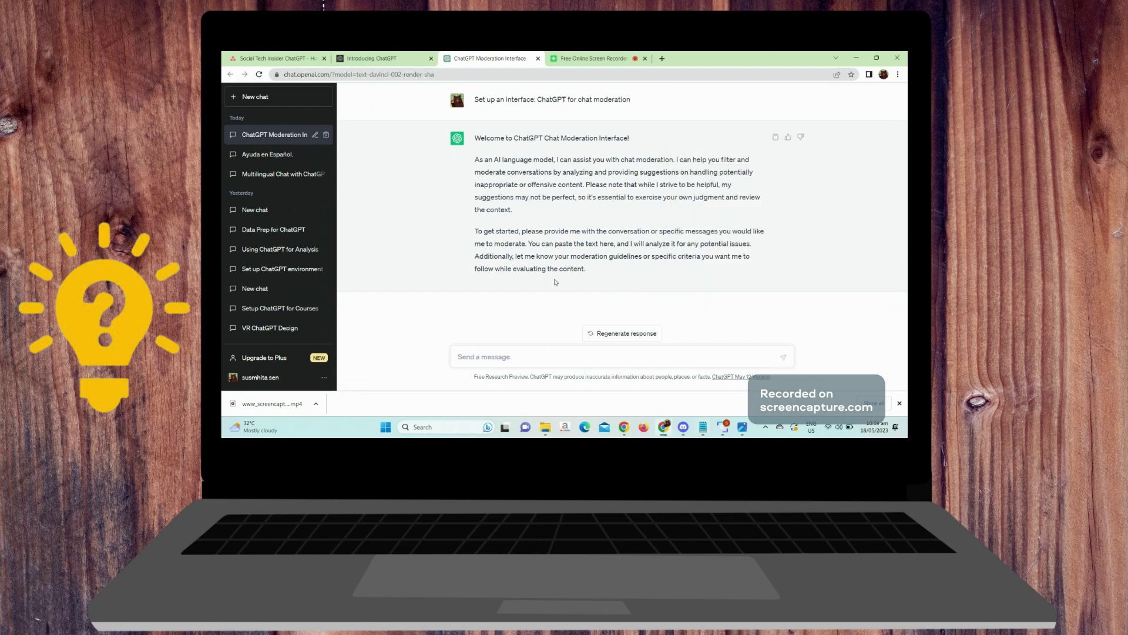
{"action": "key", "text": "ctrl+v"}
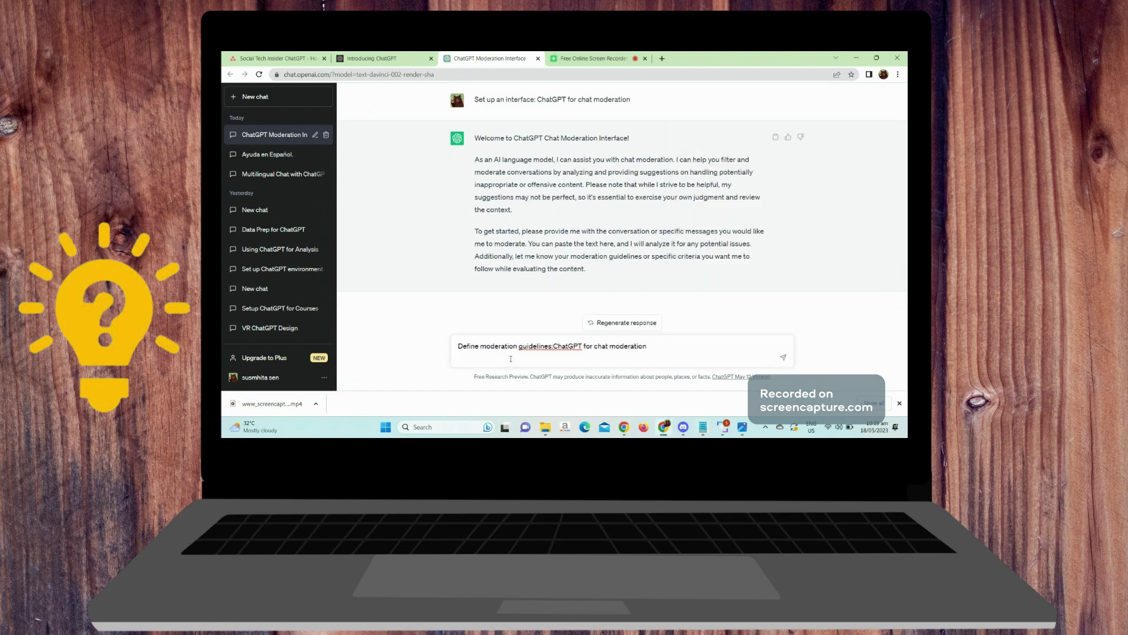
{"action": "key", "text": "Return"}
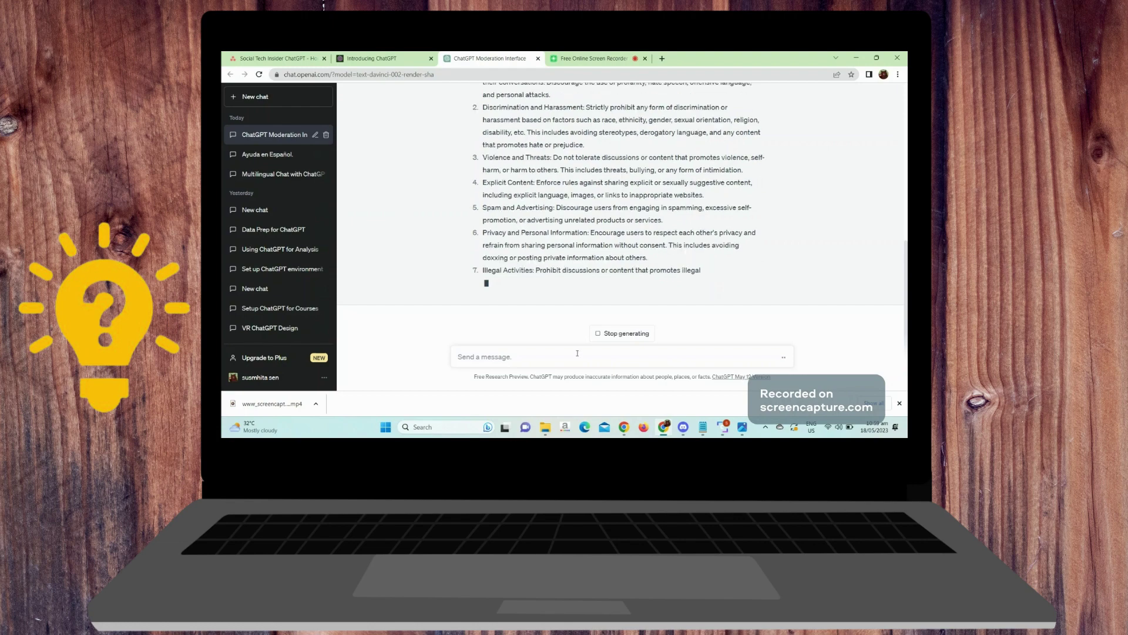
Copy "Implement a moderation system: ChatGPT for chat moderation" from the Notepad notes and send it in the same ChatGPT conversation.
{"action": "left_click", "coordinate": [705, 427]}
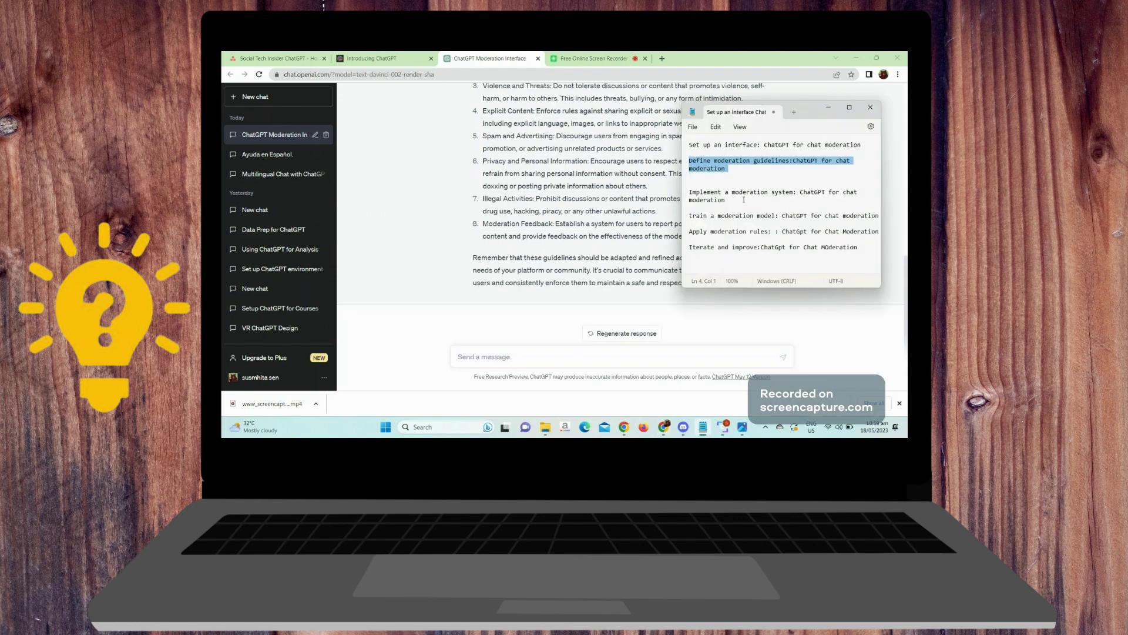
{"action": "left_click_drag", "start_coordinate": [743, 200], "coordinate": [687, 189]}
{"action": "key", "text": "ctrl+c"}
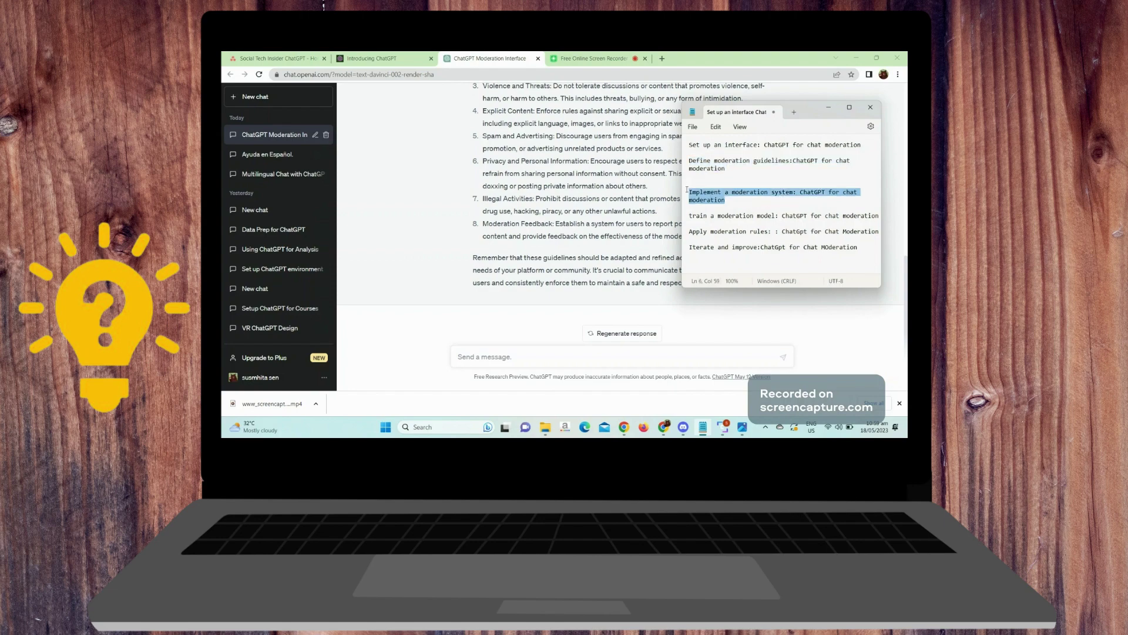
{"action": "left_click", "coordinate": [606, 291]}
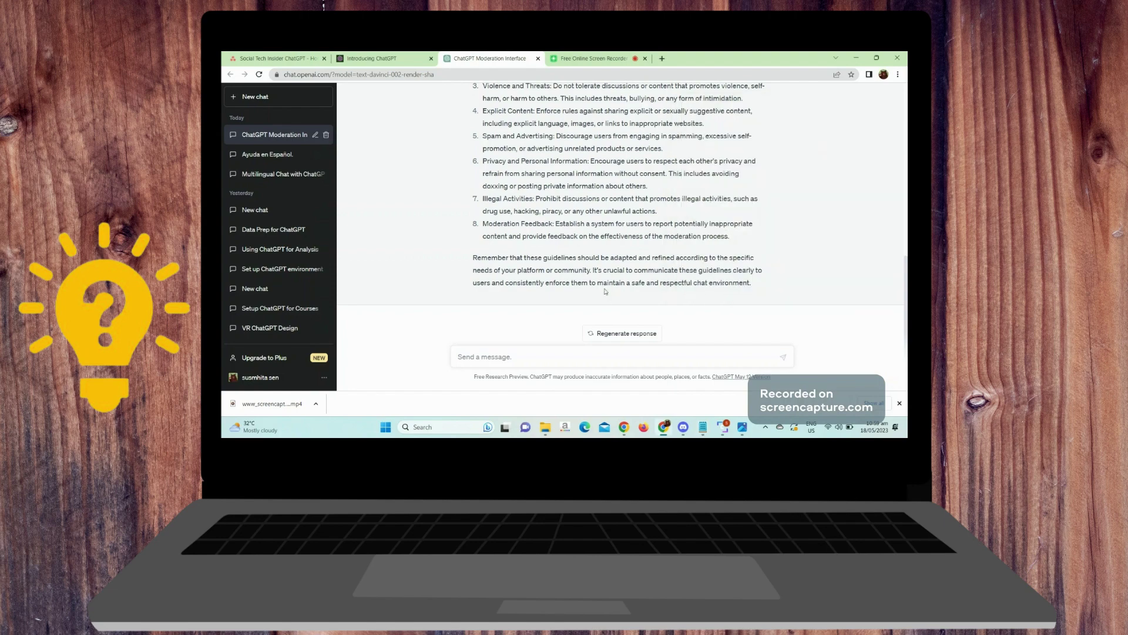
{"action": "left_click", "coordinate": [520, 358]}
{"action": "key", "text": "ctrl+v"}
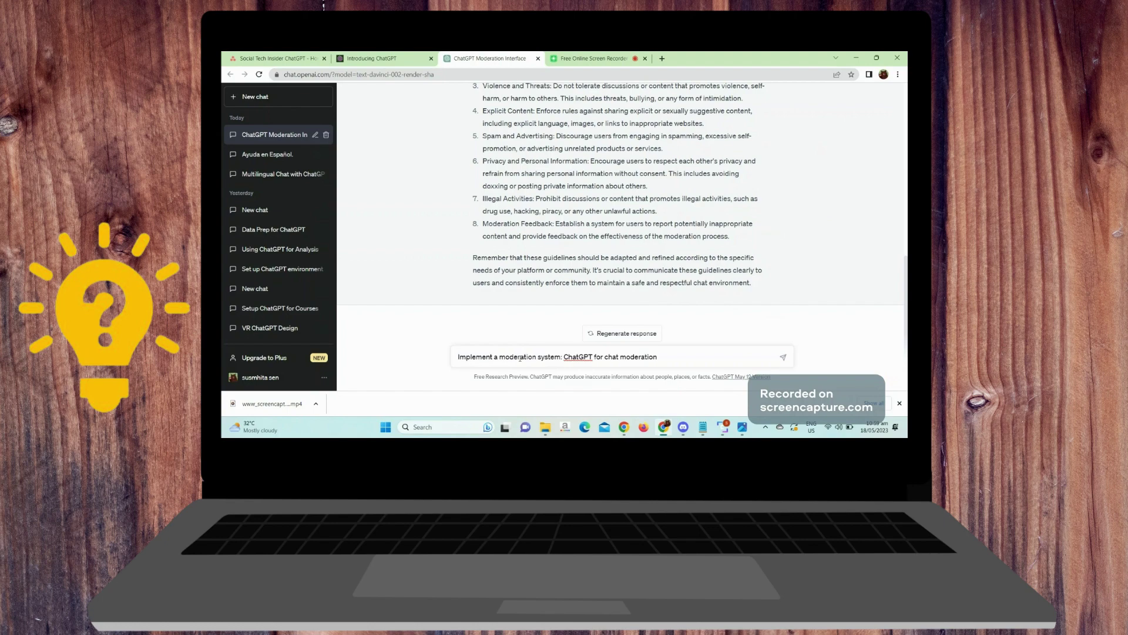
{"action": "key", "text": "Return"}
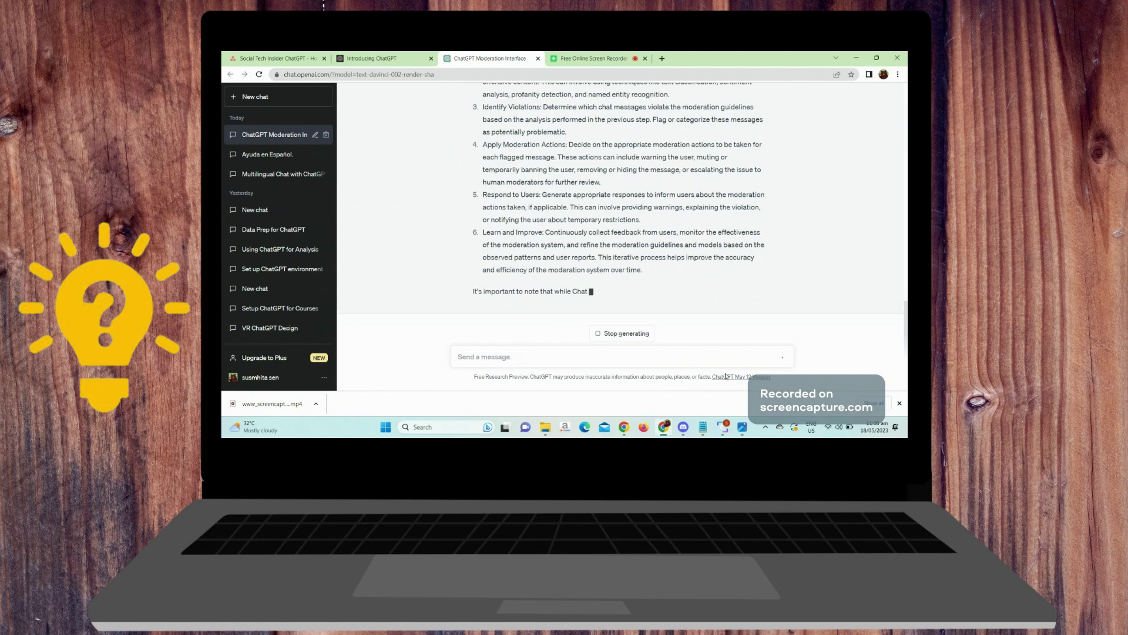
Copy "train a moderation model: ChatGPT for chat moderation" from the Notepad notes and send it to ChatGPT.
{"action": "left_click", "coordinate": [703, 427]}
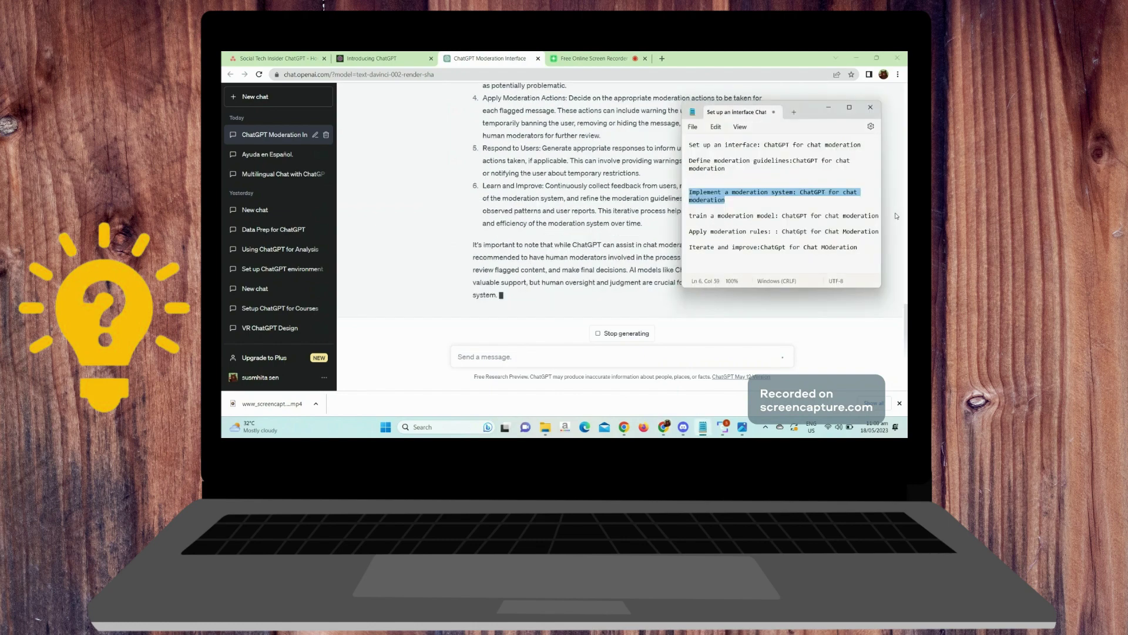
{"action": "left_click", "coordinate": [880, 215]}
{"action": "left_click_drag", "start_coordinate": [733, 218], "coordinate": [684, 217]}
{"action": "key", "text": "ctrl+c"}
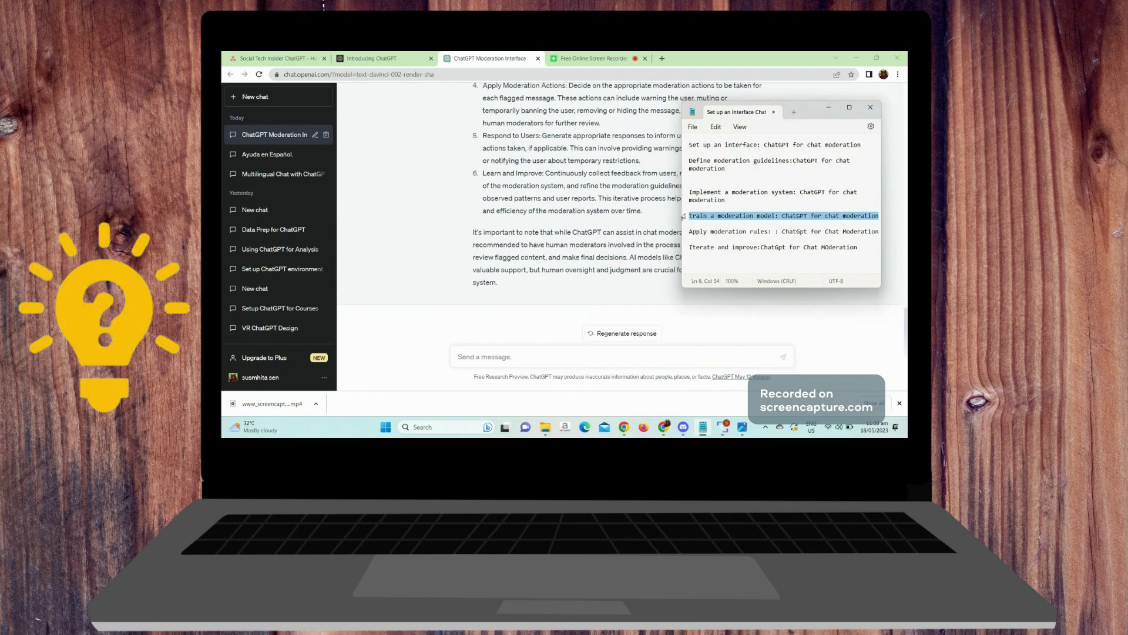
{"action": "left_click", "coordinate": [549, 298]}
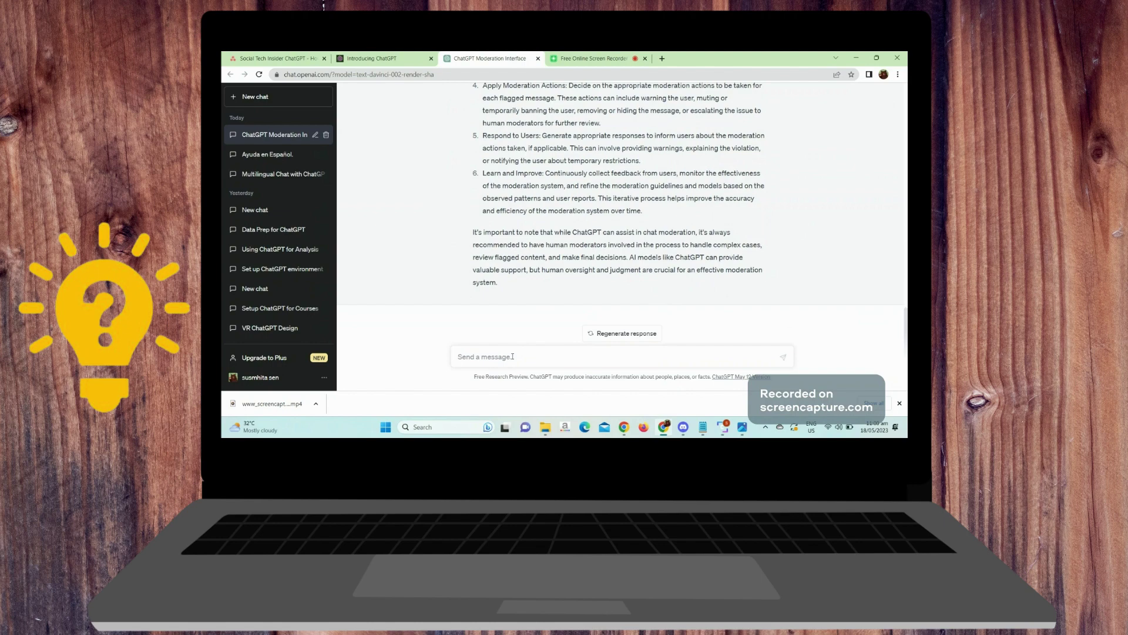
{"action": "key", "text": "ctrl+v"}
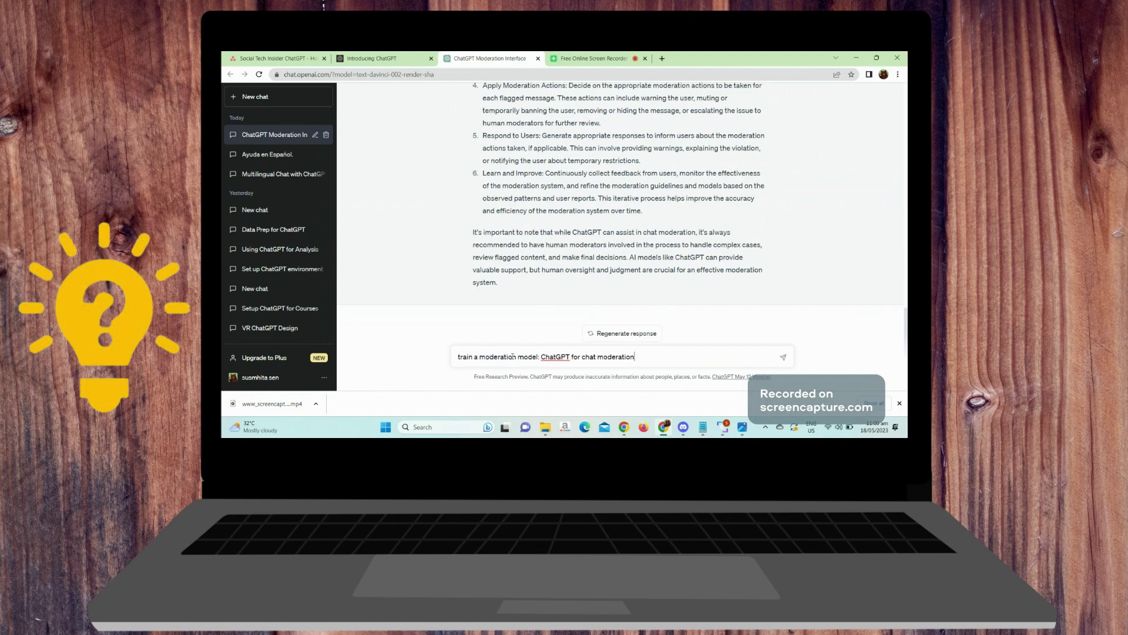
{"action": "key", "text": "Return"}
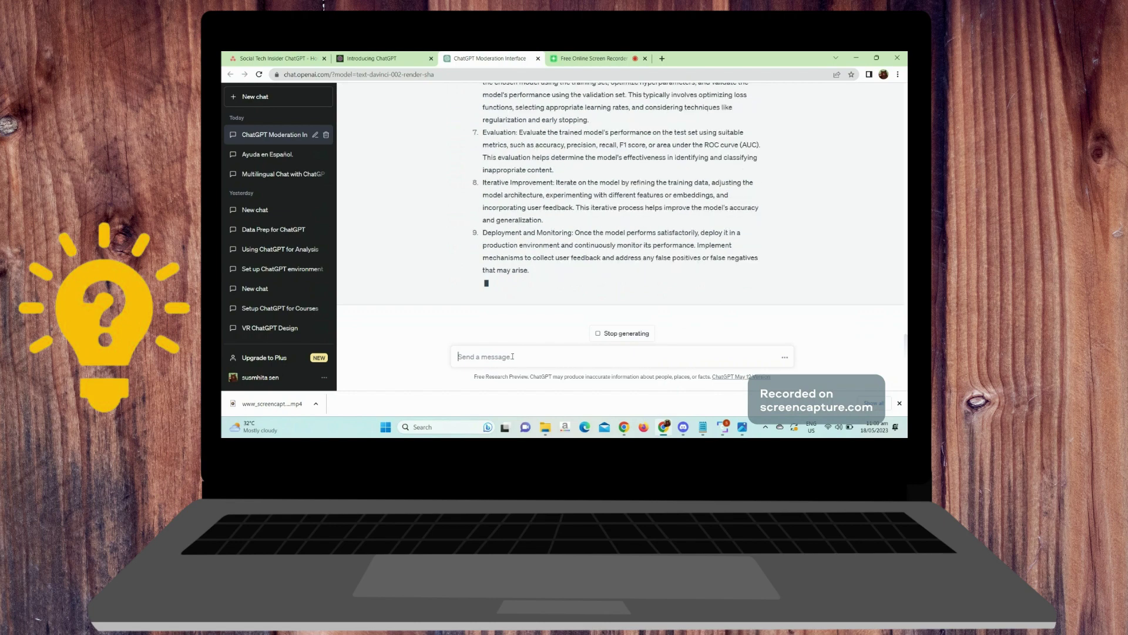
Copy the moderation rules line from the Notepad notes and send "pply moderation rules: : ChatGpt for Chat Moderation" to ChatGPT.
{"action": "key", "text": "alt+Tab"}
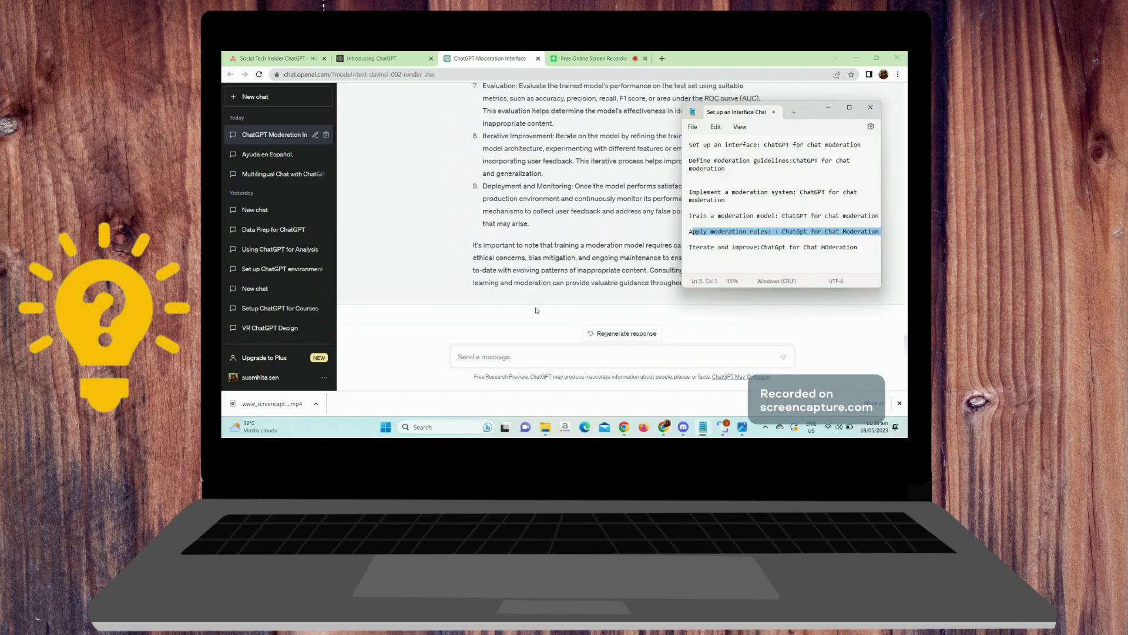
{"action": "left_click", "coordinate": [524, 357]}
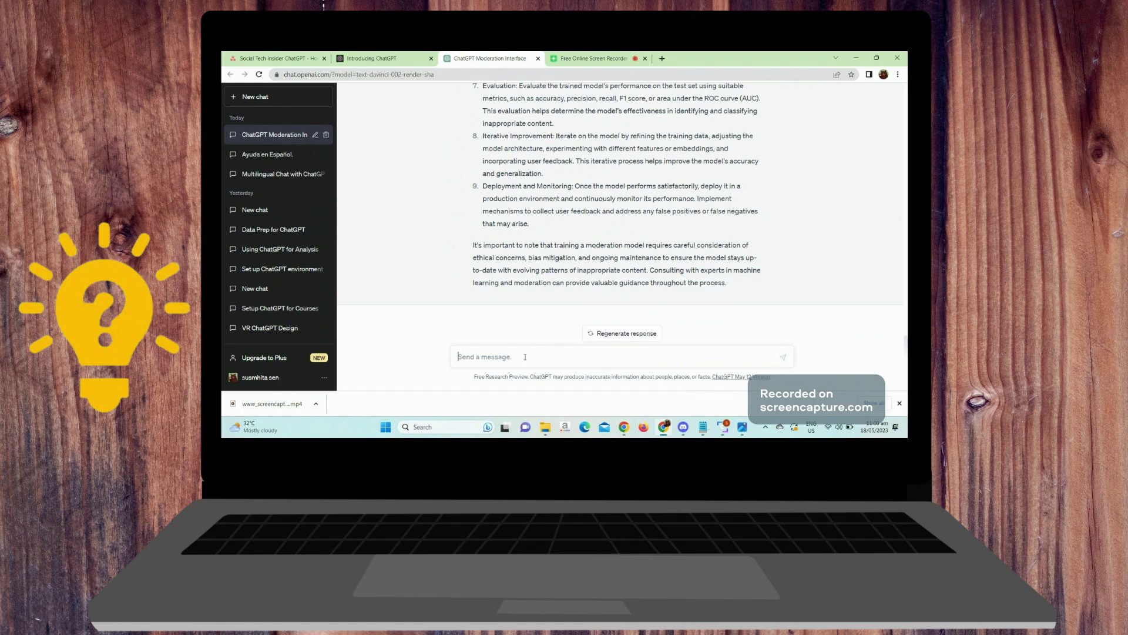
{"action": "key", "text": "ctrl+v"}
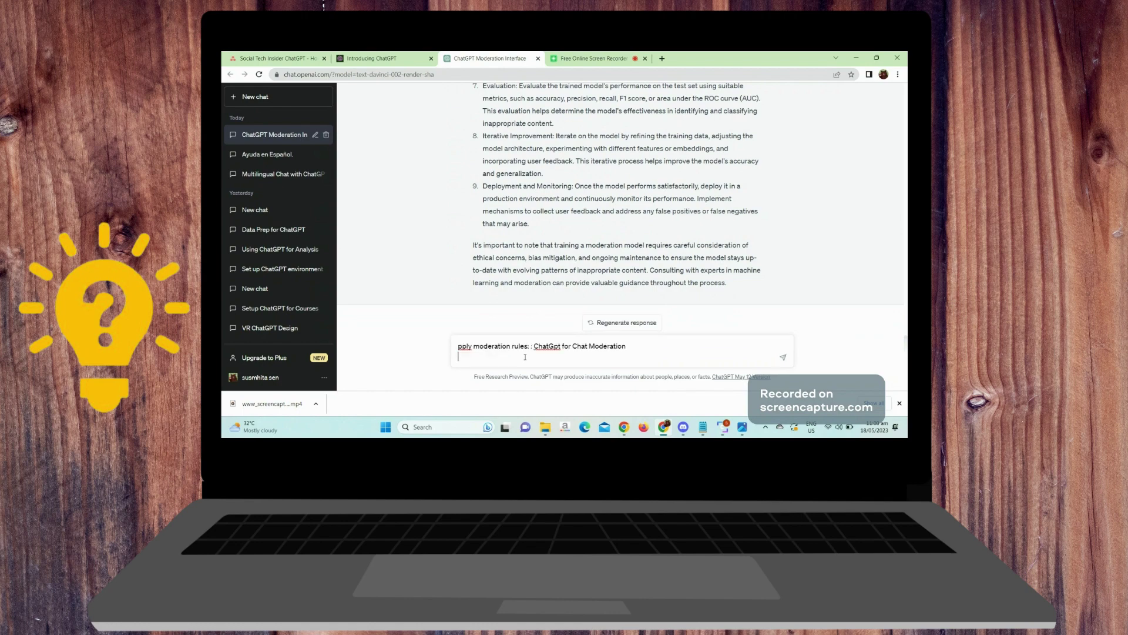
{"action": "key", "text": "Return"}
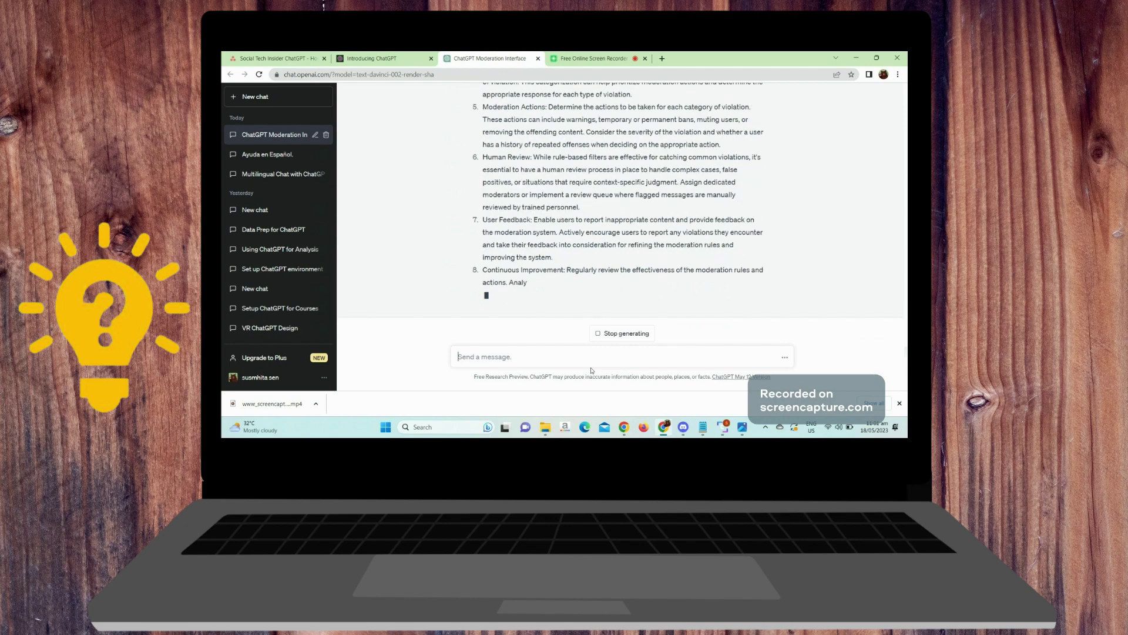
Copy "Iterate and improve:ChatGpt for Chat MOderation" from the Notepad notes and send it as a ChatGPT prompt.
{"action": "left_click", "coordinate": [705, 432]}
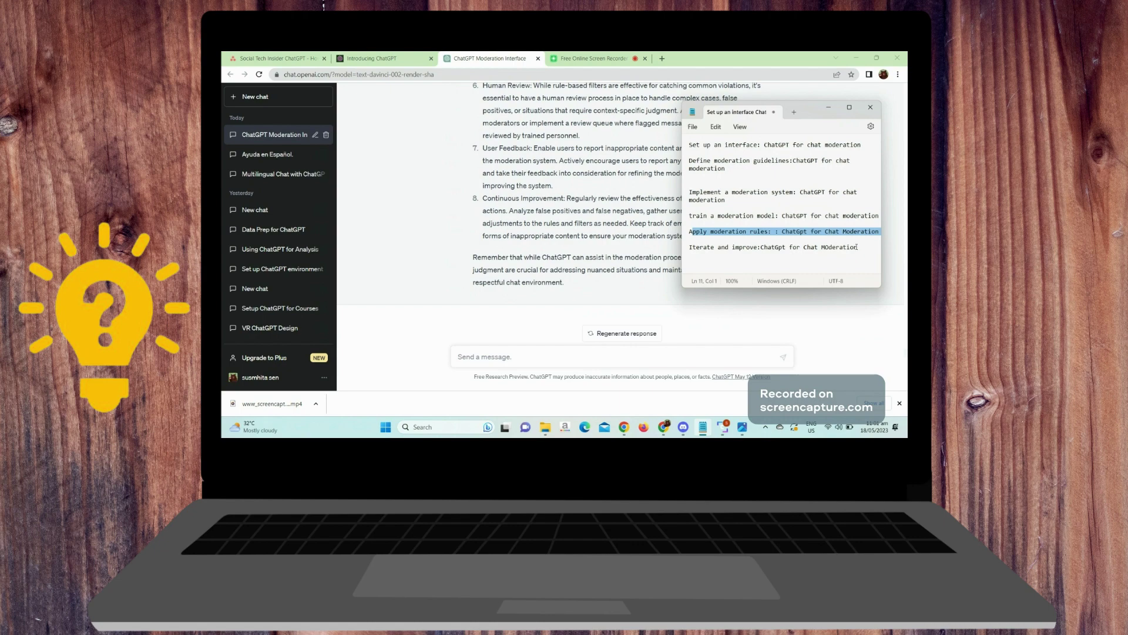
{"action": "left_click_drag", "start_coordinate": [856, 247], "coordinate": [667, 266]}
{"action": "key", "text": "ctrl+c"}
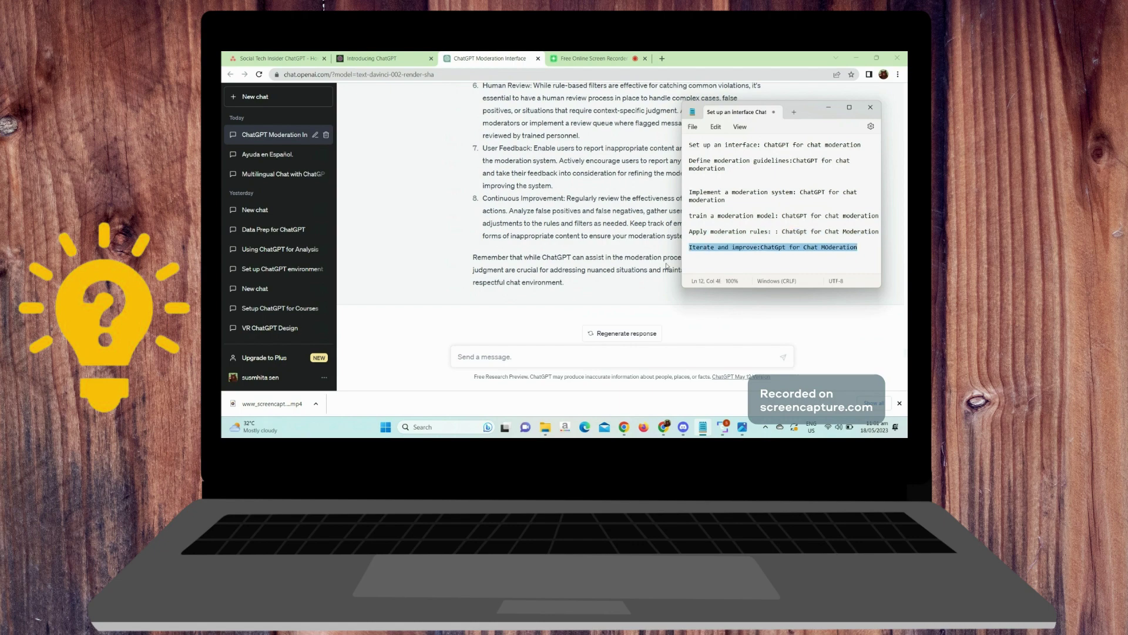
{"action": "left_click", "coordinate": [615, 312]}
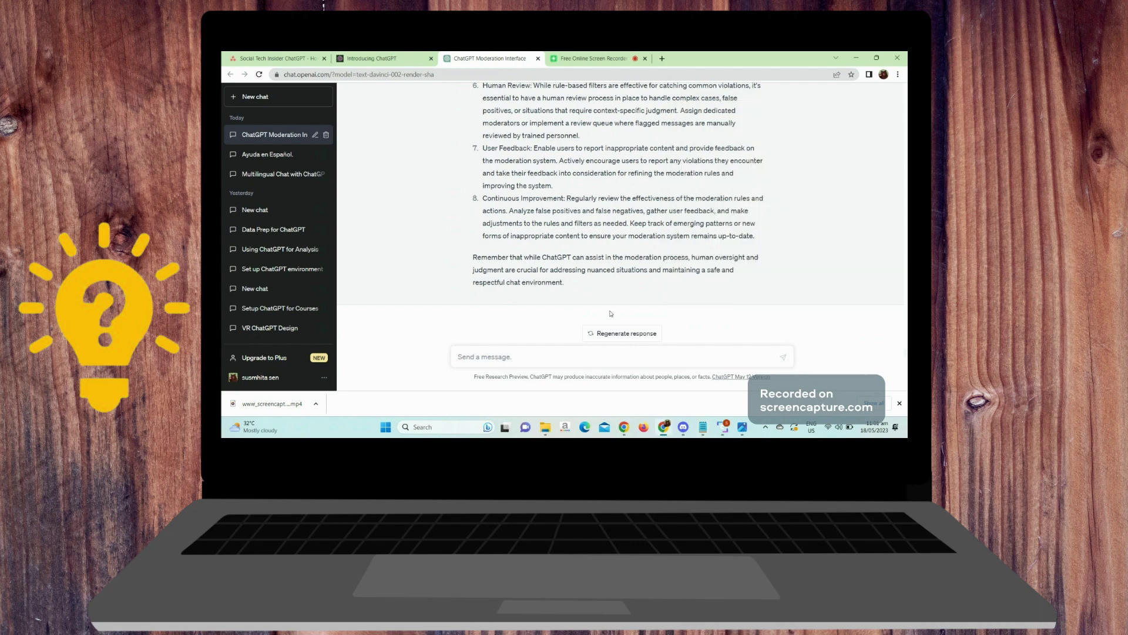
{"action": "left_click", "coordinate": [555, 350]}
{"action": "key", "text": "ctrl+v"}
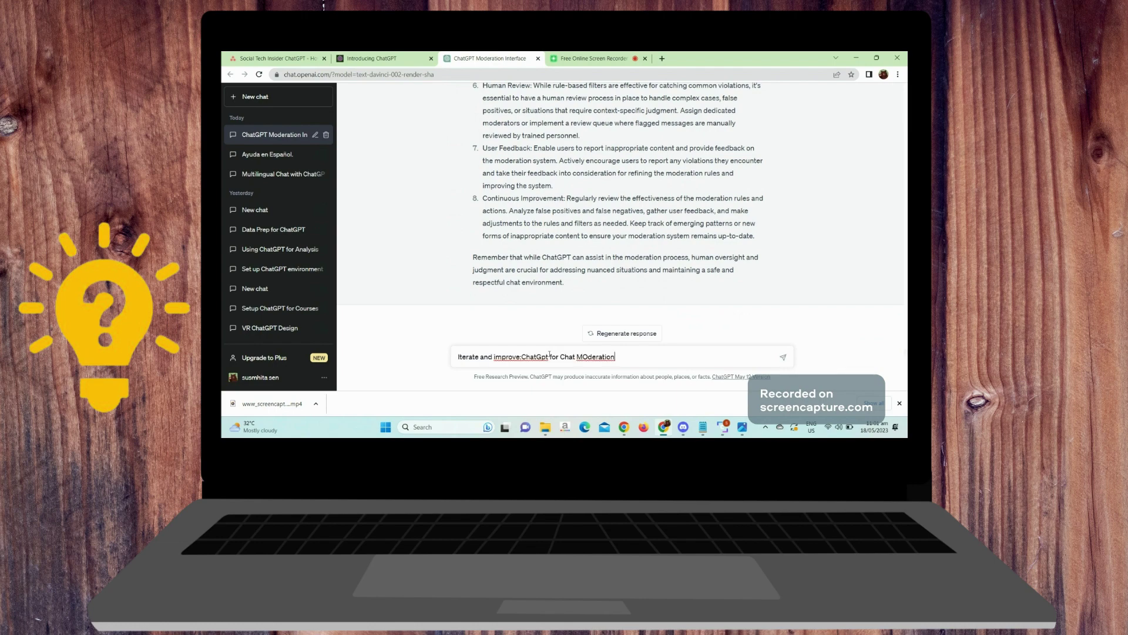
{"action": "key", "text": "Return"}
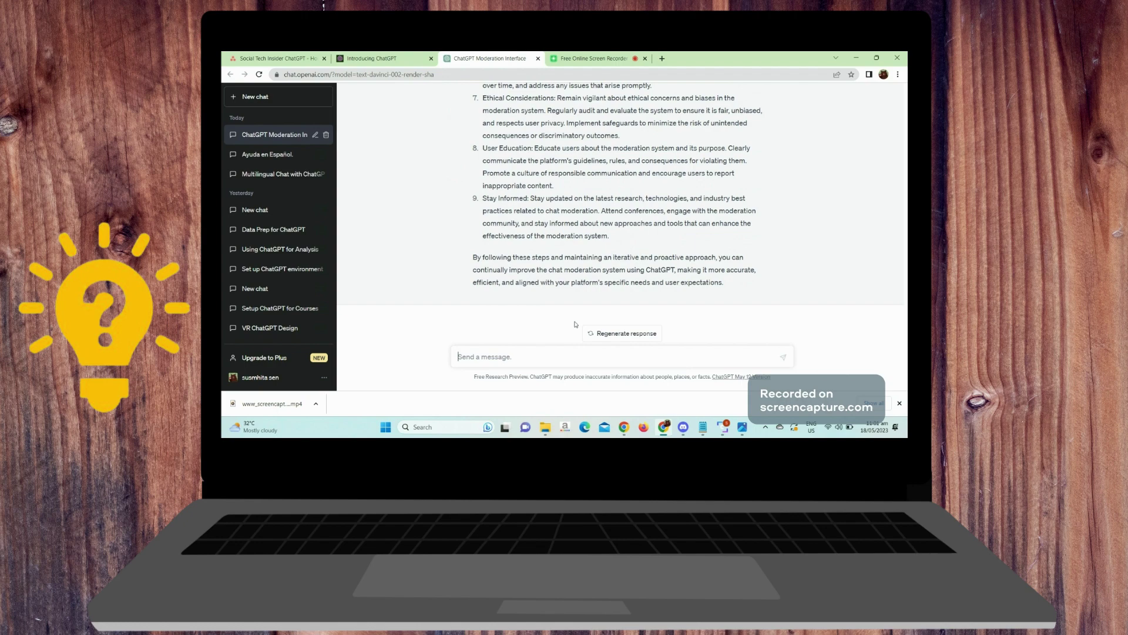
Review the chat moderation conversation from the latest response back to the first prompt.
{"action": "scroll", "coordinate": [616, 274], "scroll_direction": "up", "scroll_amount": 3}
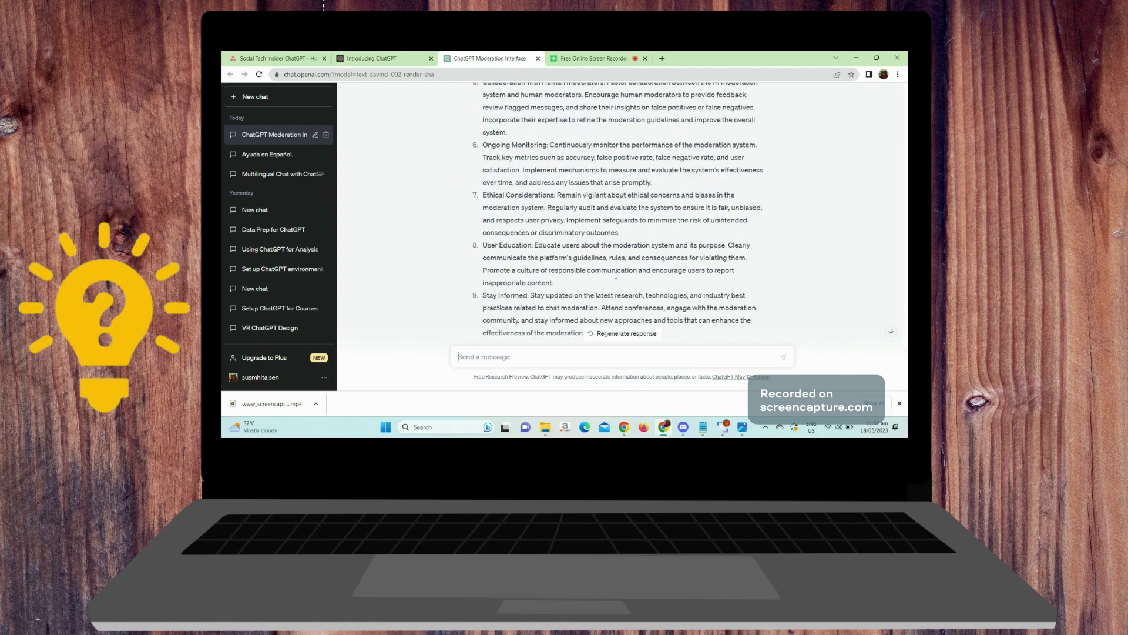
{"action": "scroll", "coordinate": [616, 274], "scroll_direction": "up", "scroll_amount": 10}
{"action": "scroll", "coordinate": [616, 276], "scroll_direction": "up", "scroll_amount": 10}
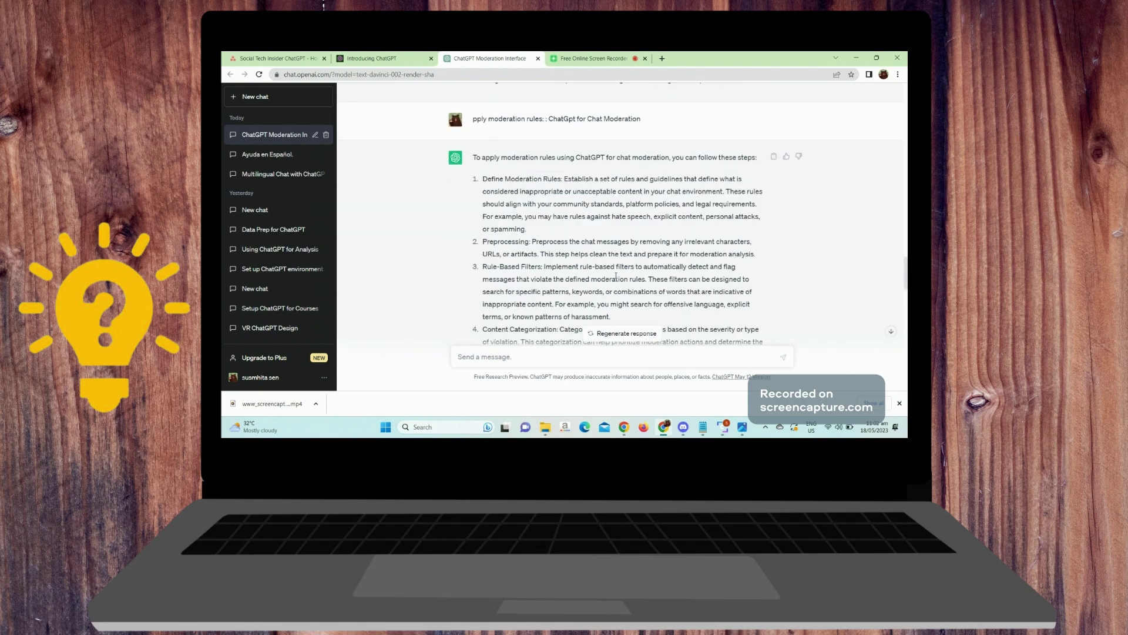
{"action": "scroll", "coordinate": [616, 276], "scroll_direction": "up", "scroll_amount": 10}
{"action": "scroll", "coordinate": [616, 275], "scroll_direction": "up", "scroll_amount": 10}
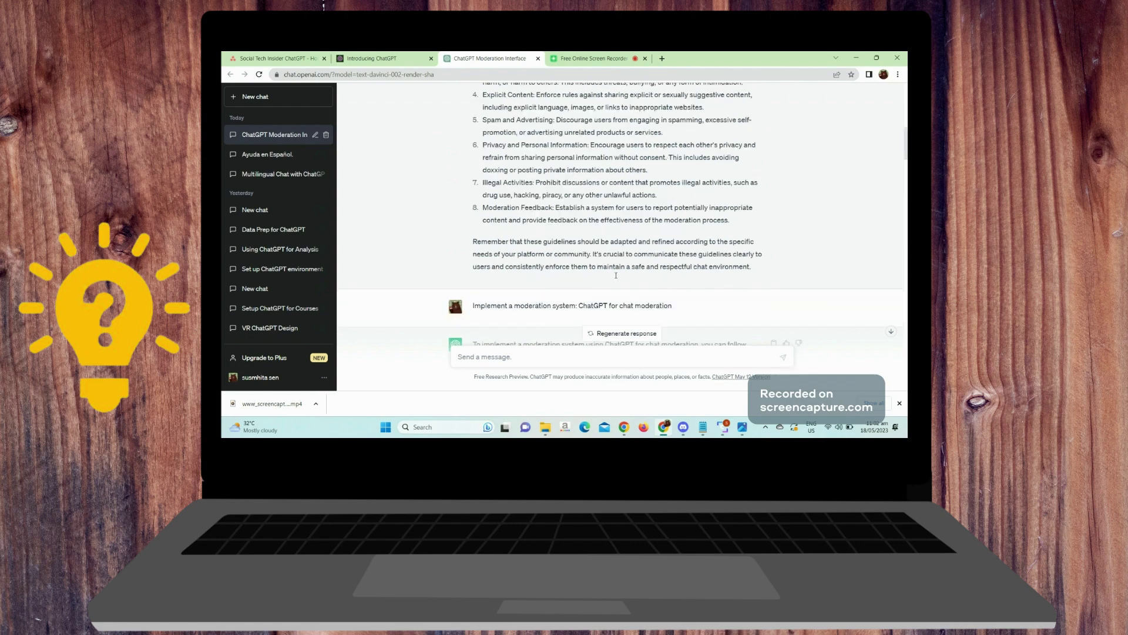
{"action": "scroll", "coordinate": [616, 276], "scroll_direction": "up", "scroll_amount": 10}
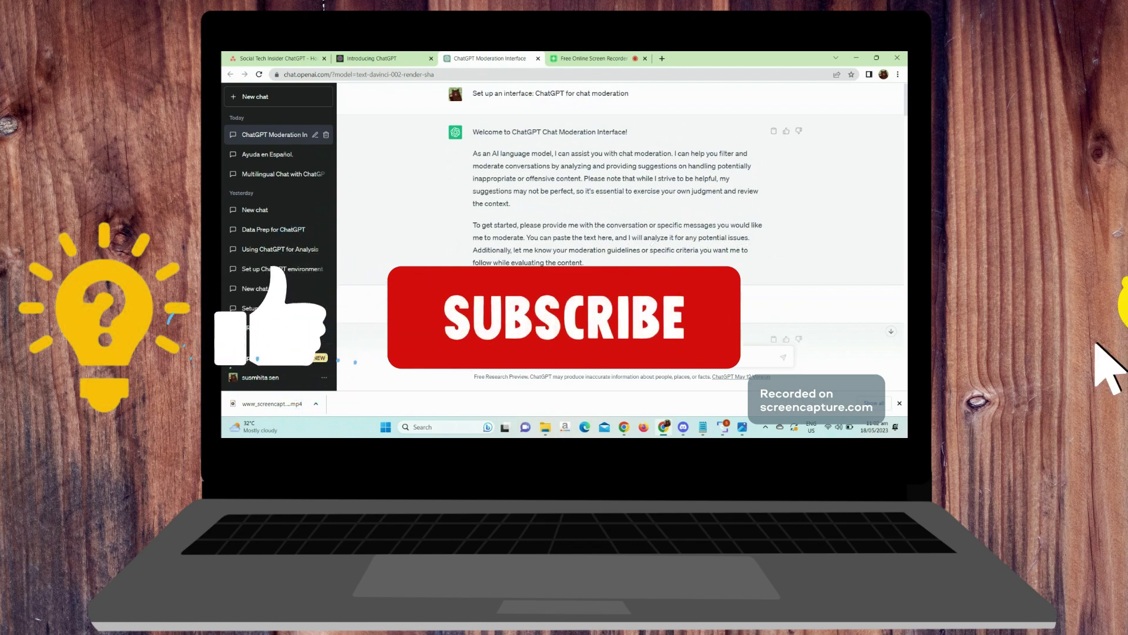
{"action": "scroll", "coordinate": [550, 98], "scroll_direction": "up", "scroll_amount": 1}
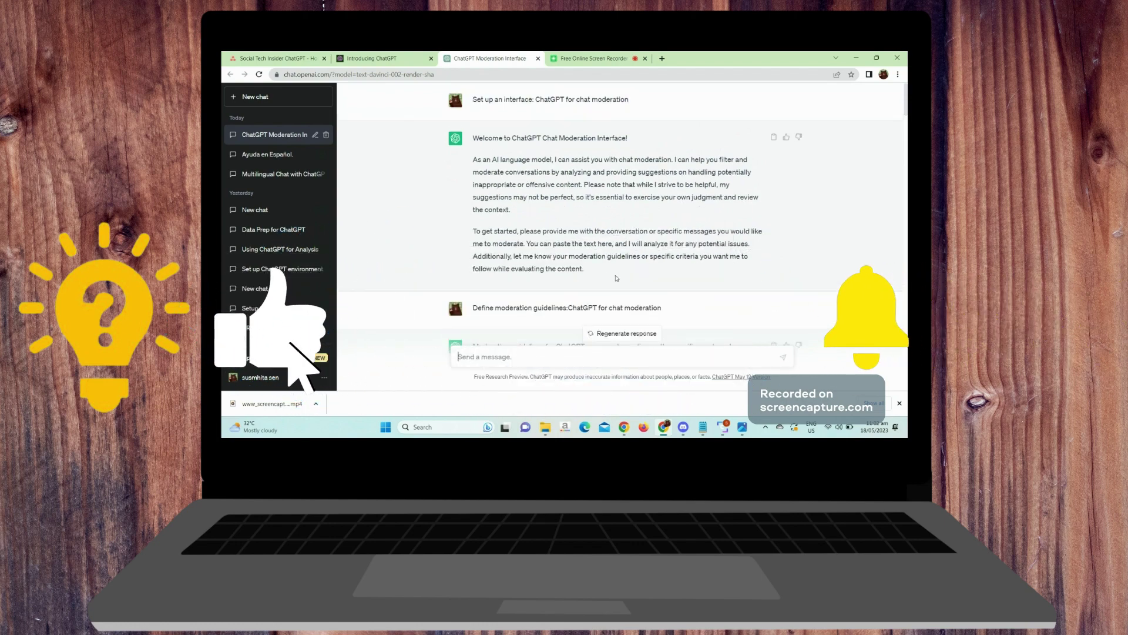